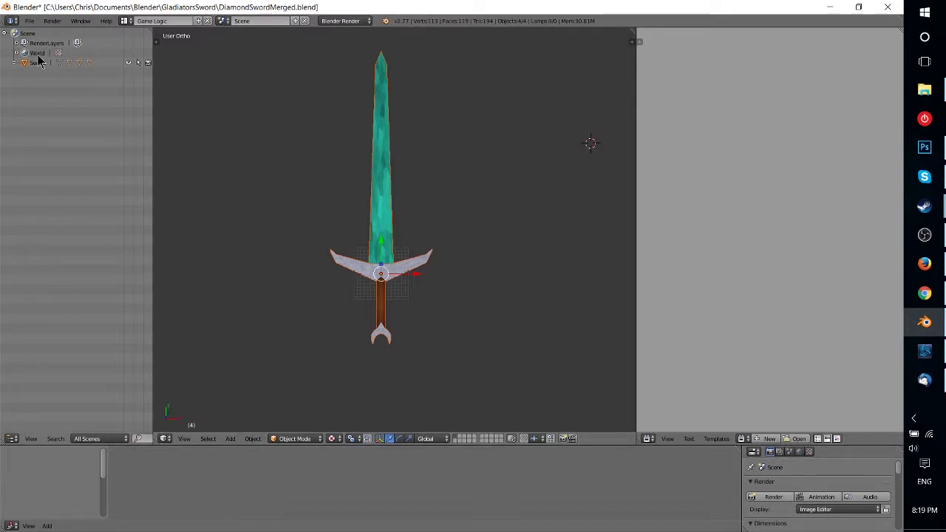
# Expand Sword in the Outliner to list Cube.001, Handle, Handle.B and SwordGuard, and orbit the view
pyautogui.click(14, 62)
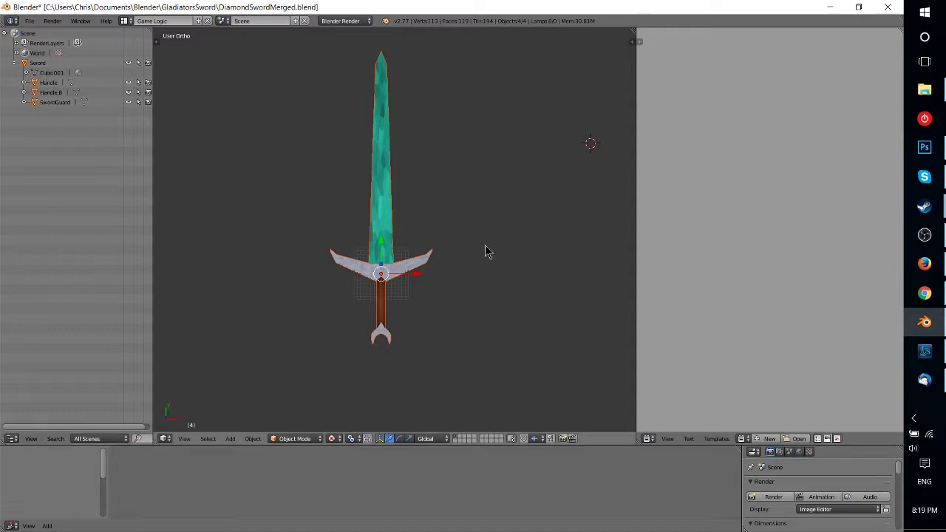
pyautogui.moveTo(485, 252); pyautogui.dragTo(415, 235, button='middle')
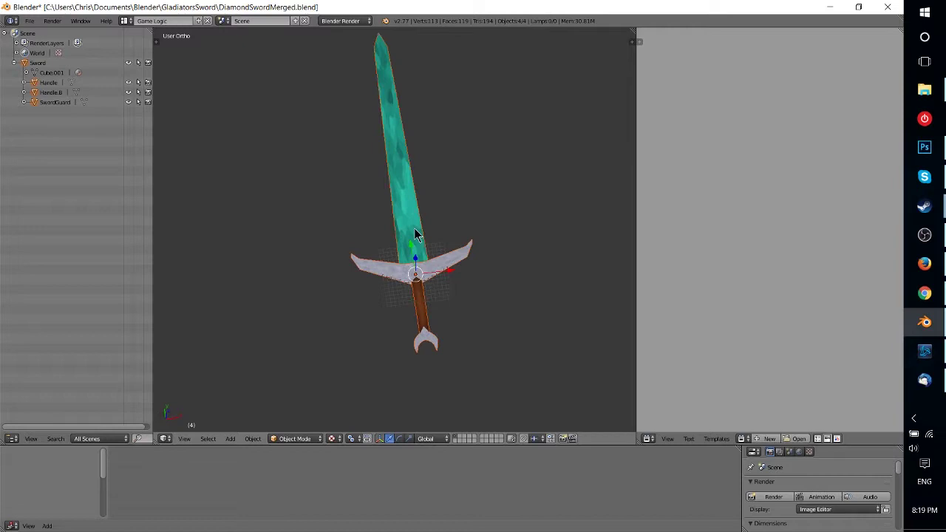
# Select Handle, Handle.B and SwordGuard in turn, zooming and orbiting to inspect each piece closely
pyautogui.click(32, 84)
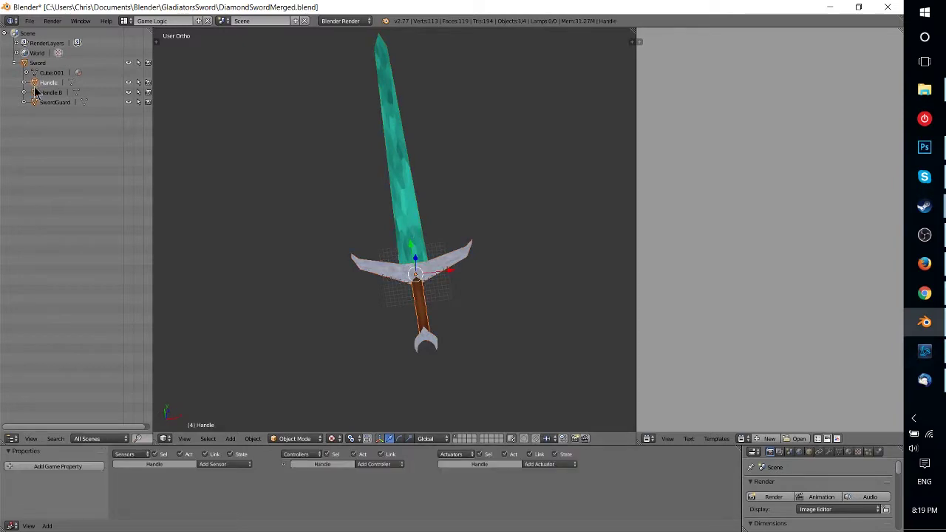
pyautogui.scroll(6, 466, 329)
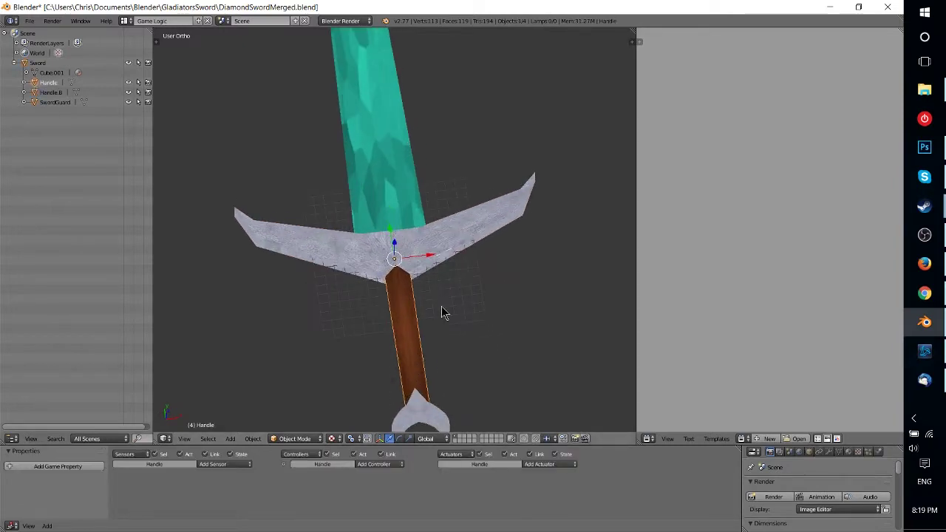
pyautogui.click(32, 92)
pyautogui.scroll(-2, 518, 371)
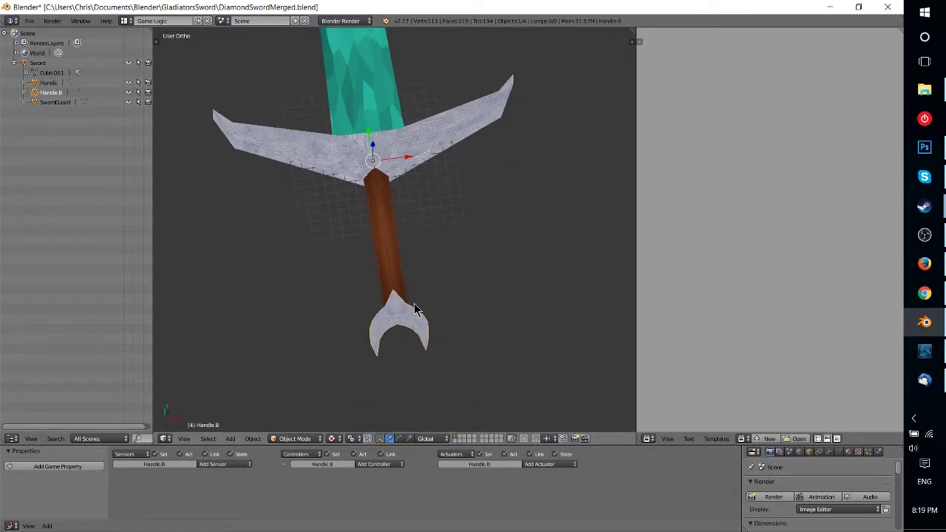
pyautogui.click(35, 102)
pyautogui.moveTo(549, 212); pyautogui.dragTo(458, 151, button='middle')
pyautogui.moveTo(244, 131); pyautogui.dragTo(529, 211, button='middle')
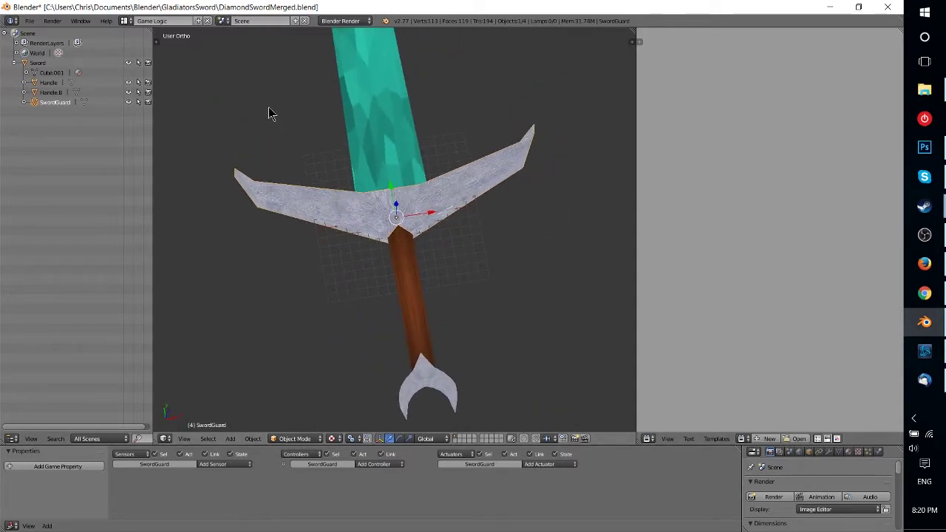
pyautogui.click(37, 63)
pyautogui.press('Tab')
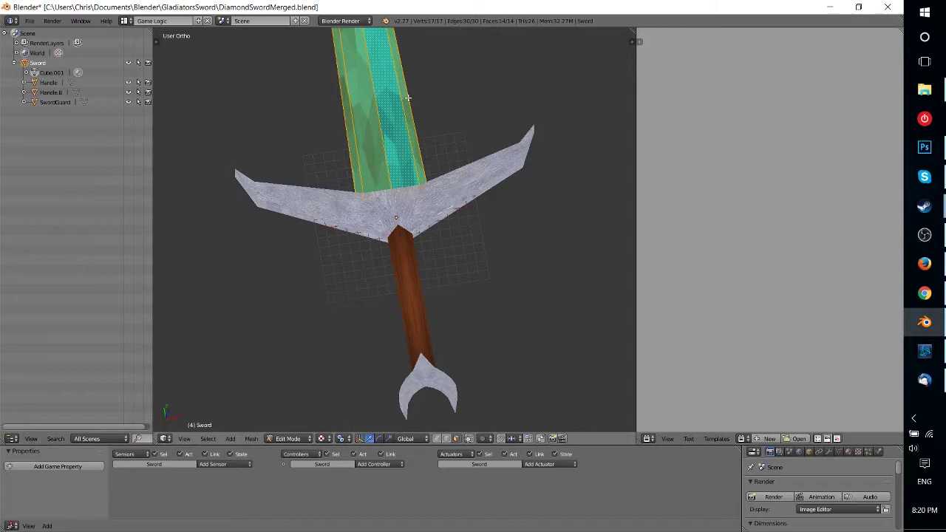
pyautogui.keyDown('shift'); pyautogui.moveTo(433, 116); pyautogui.dragTo(388, 169, button='middle'); pyautogui.keyUp('shift')
pyautogui.keyDown('shift'); pyautogui.scroll(6, 499, 160); pyautogui.keyUp('shift')
pyautogui.keyDown('shift'); pyautogui.scroll(-4, 447, 345); pyautogui.keyUp('shift')
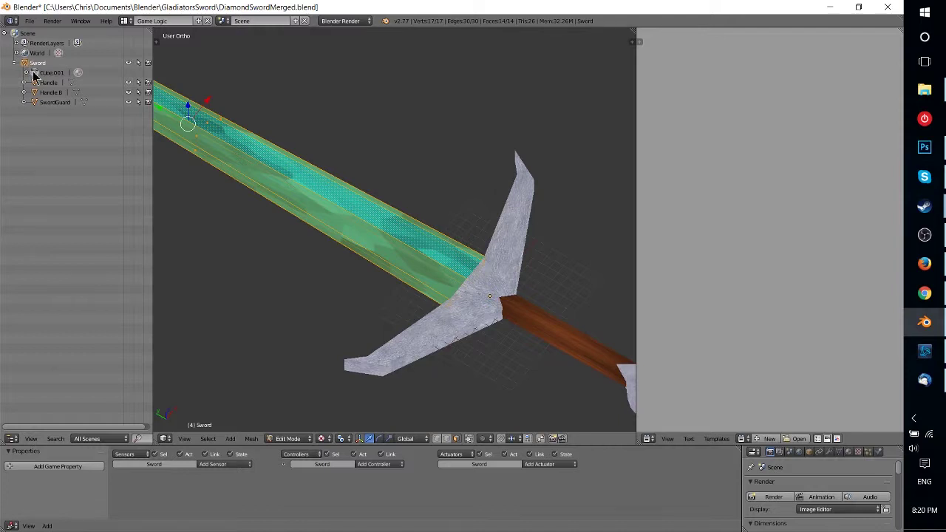
pyautogui.click(33, 72)
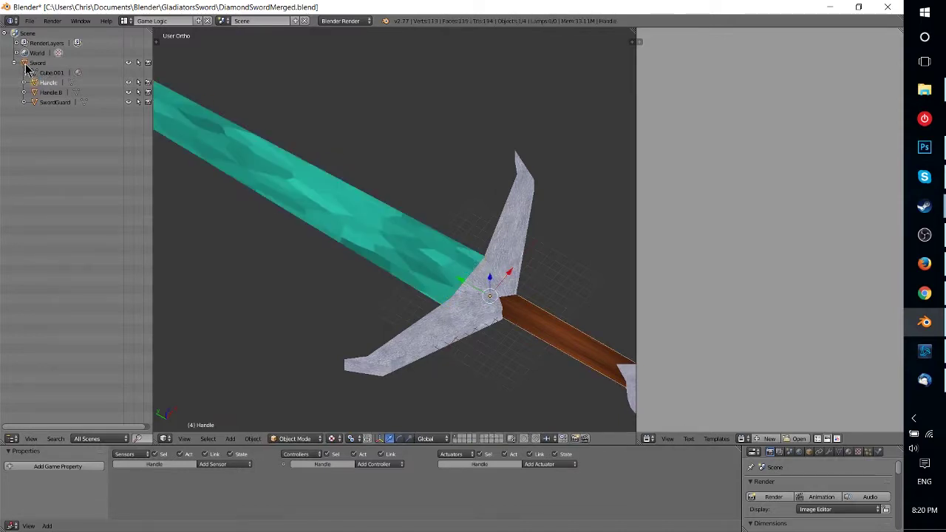
pyautogui.scroll(-4, 319, 169)
pyautogui.click(26, 72)
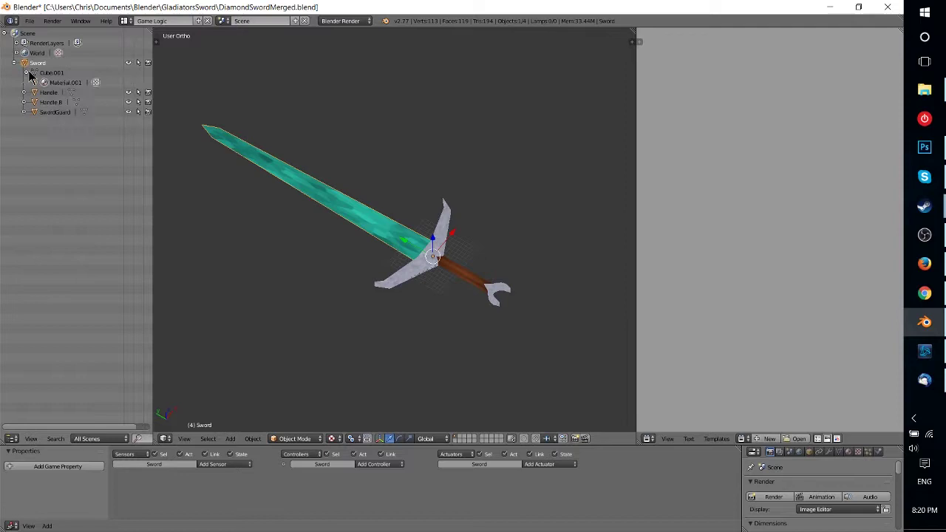
pyautogui.click(33, 72)
pyautogui.click(25, 72)
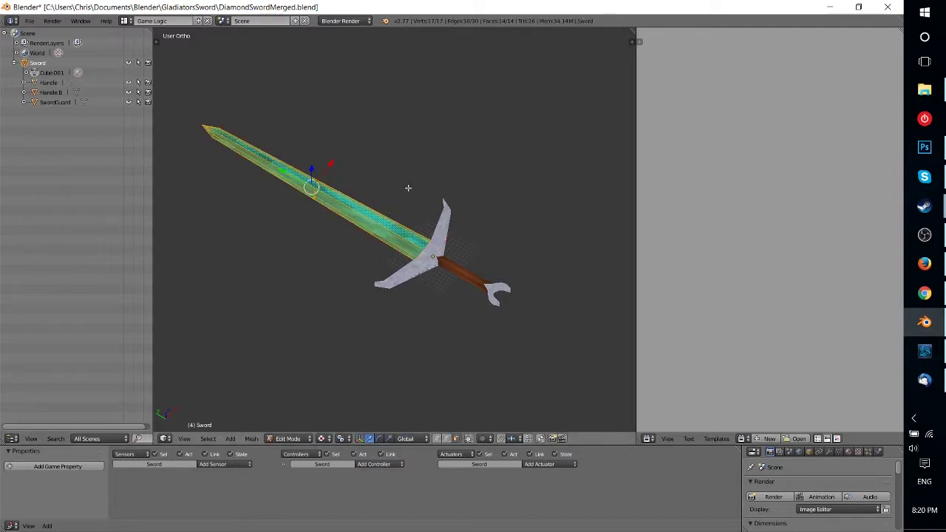
pyautogui.moveTo(408, 187); pyautogui.dragTo(460, 153, button='middle')
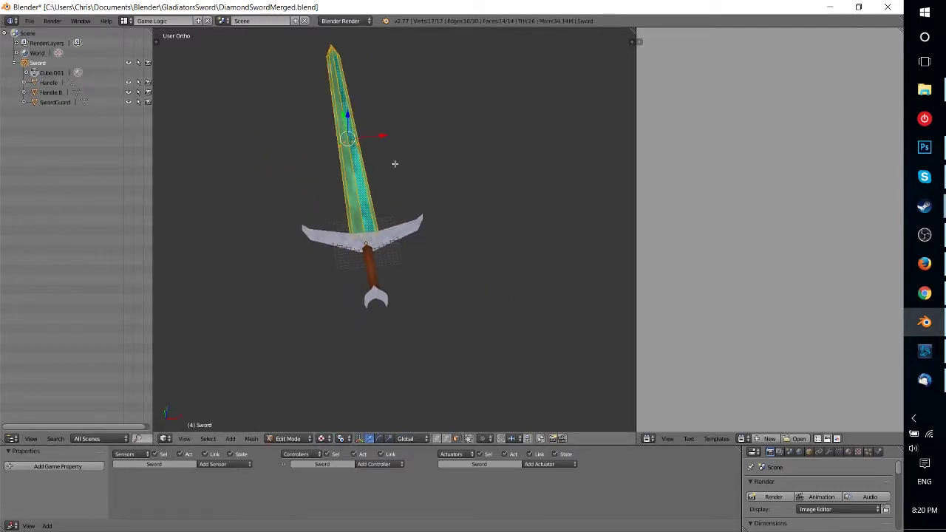
pyautogui.scroll(1, 400, 175)
pyautogui.moveTo(404, 146); pyautogui.dragTo(443, 274, button='middle')
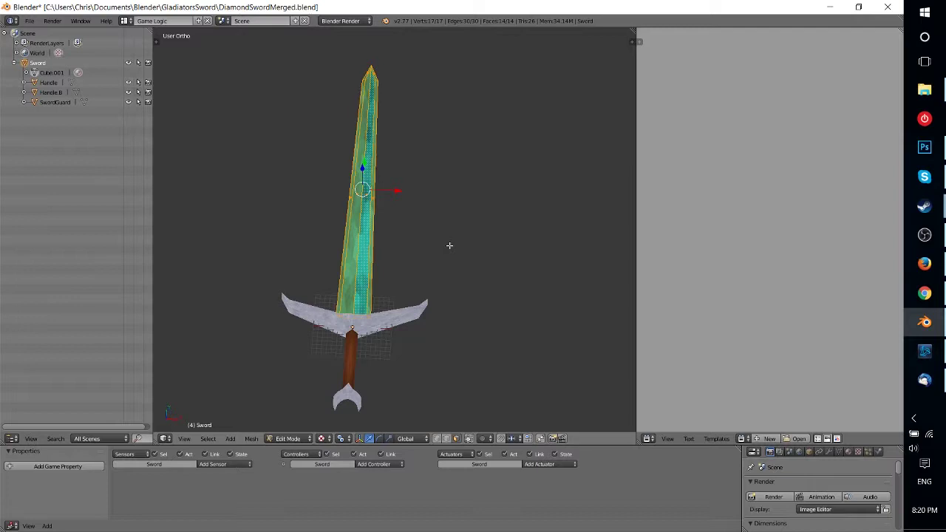
pyautogui.moveTo(449, 246); pyautogui.dragTo(464, 260, button='middle')
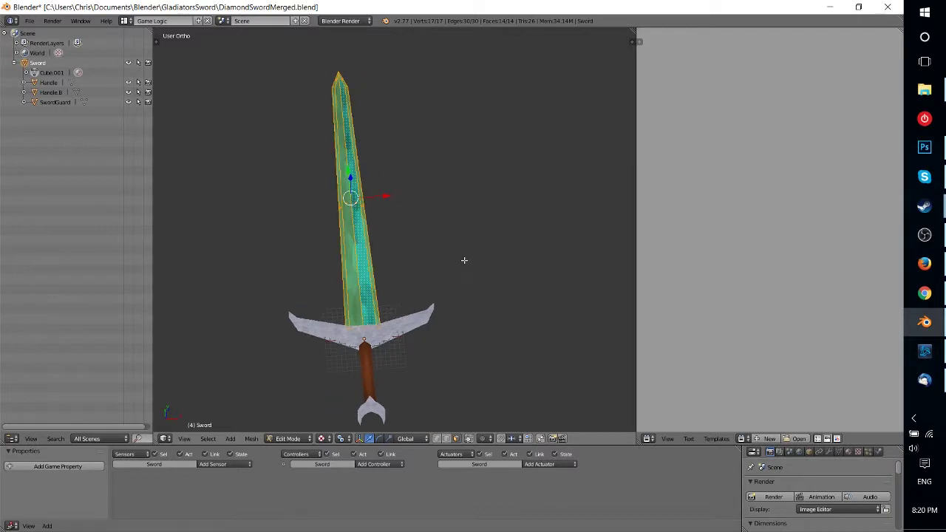
# Return the Sword to Object Mode, select all four parts, and turn the view to face it upright
pyautogui.press('Tab')
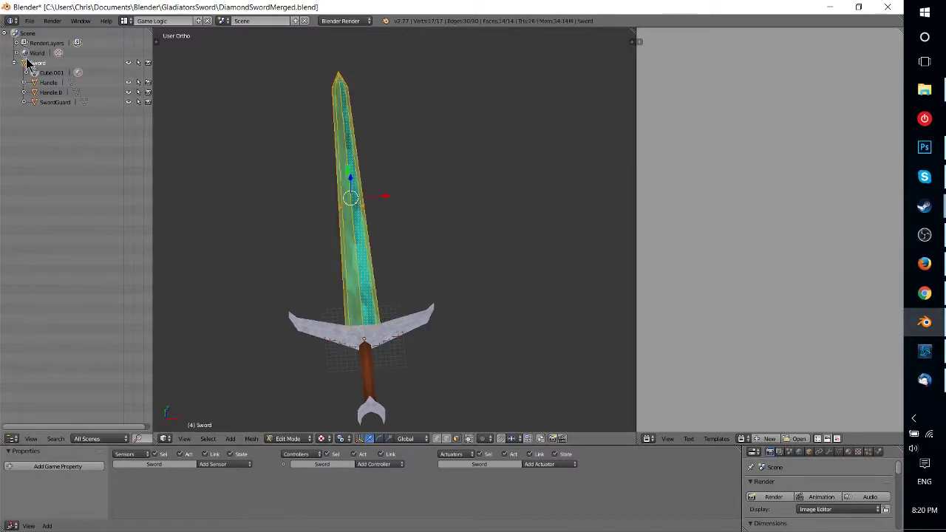
pyautogui.click(44, 82)
pyautogui.click(37, 64)
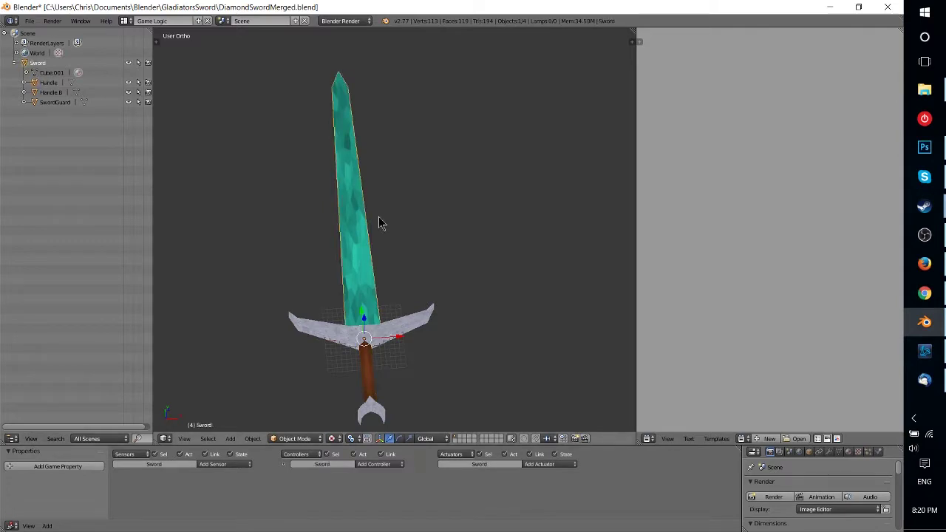
pyautogui.press('Tab')
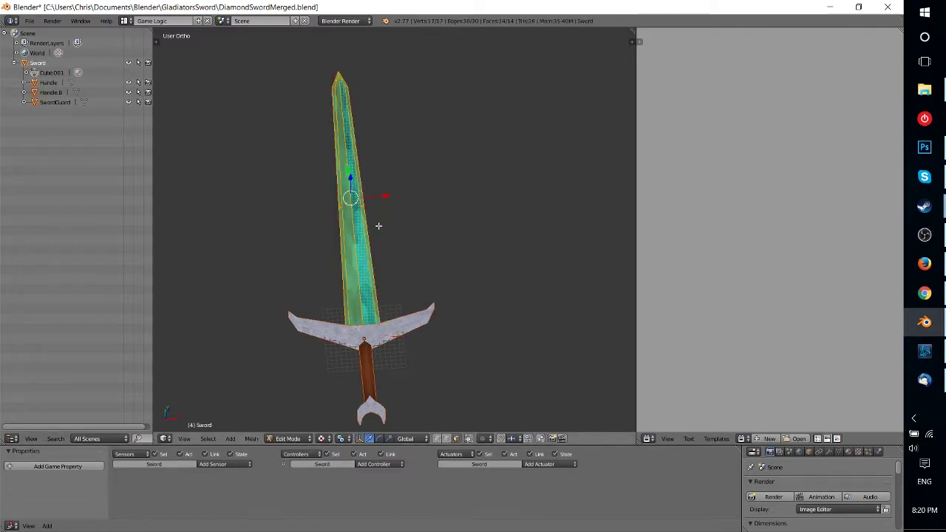
pyautogui.press('Tab')
pyautogui.press('Tab')
pyautogui.press('Tab')
pyautogui.press('Tab')
pyautogui.press('Tab')
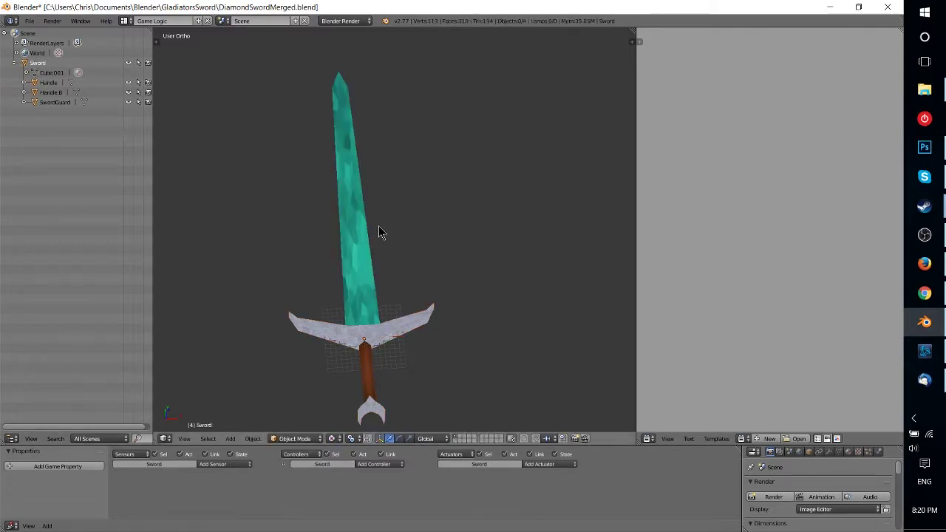
pyautogui.press('a')
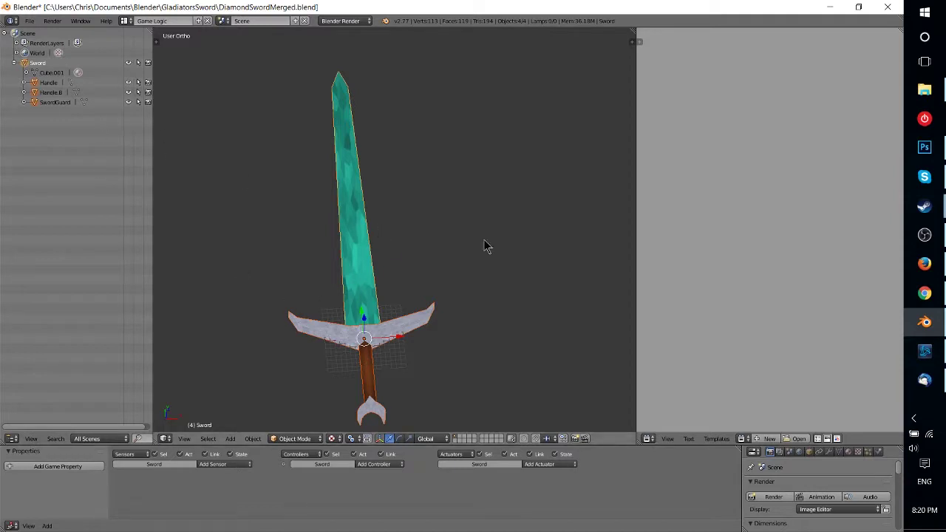
pyautogui.moveTo(484, 246); pyautogui.dragTo(477, 224, button='middle')
pyautogui.moveTo(366, 162); pyautogui.dragTo(368, 181, button='middle')
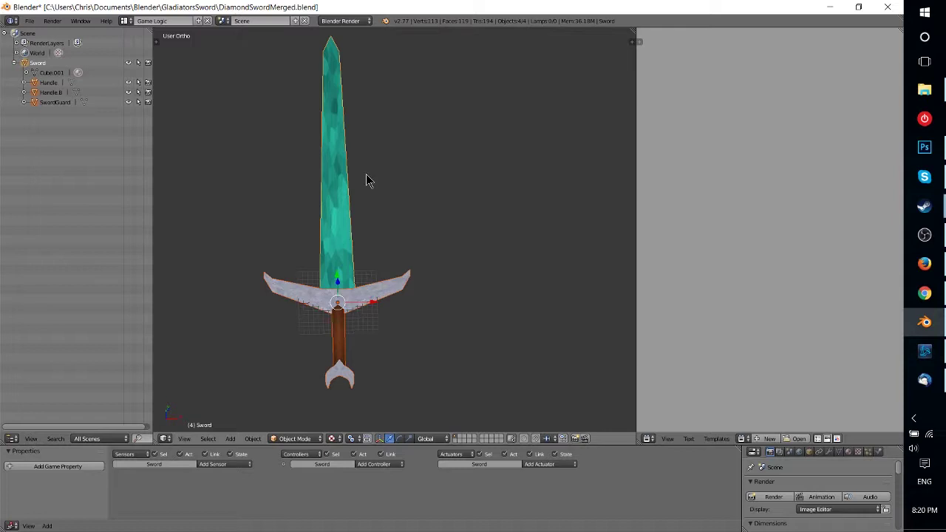
# Duplicate the sword twice with Shift+D, placing Sword.001 and Sword.002 beside the original
pyautogui.hotkey('shift', 'd')
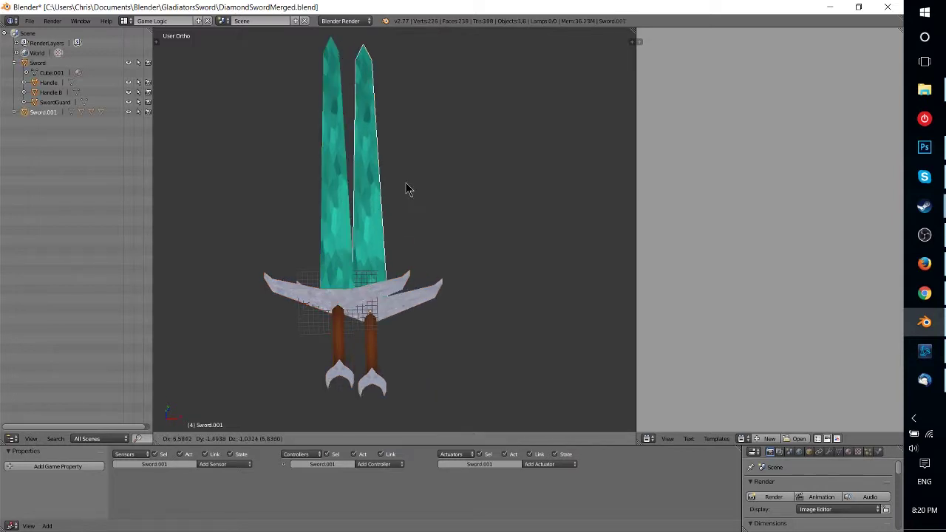
pyautogui.click(522, 179)
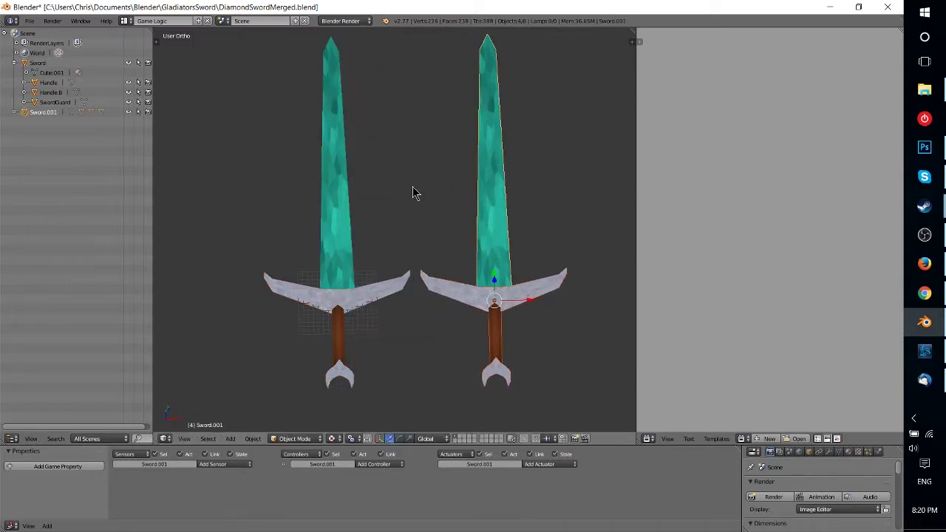
pyautogui.scroll(-3, 373, 193)
pyautogui.hotkey('shift', 'd')
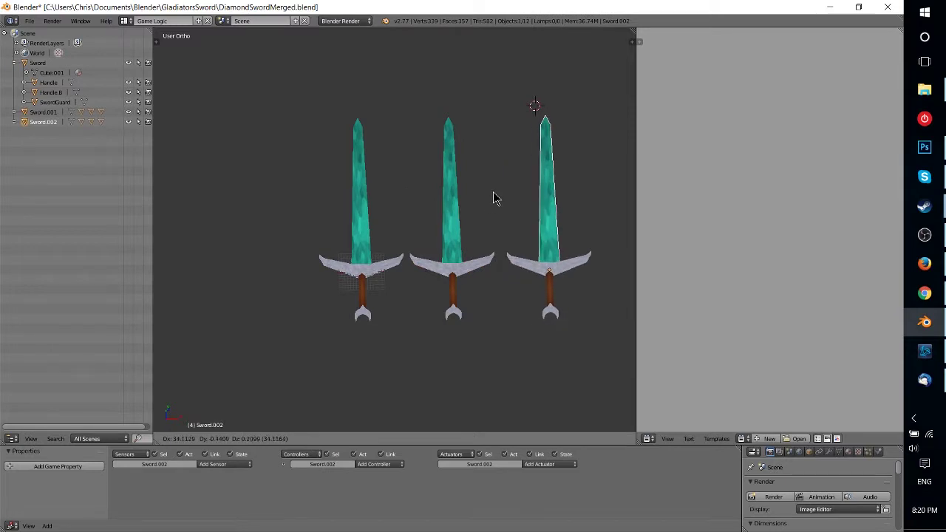
pyautogui.click(514, 197)
pyautogui.keyDown('shift'); pyautogui.moveTo(515, 197); pyautogui.dragTo(460, 197, button='middle'); pyautogui.keyUp('shift')
pyautogui.click(16, 63)
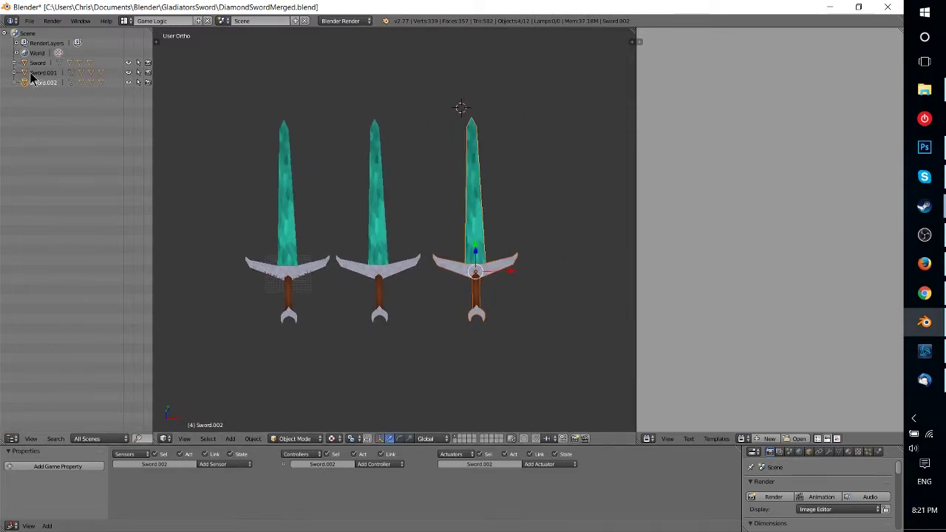
# Select Sword.001 and check its parts, then orbit and zoom for an angled look at the three swords
pyautogui.click(22, 74)
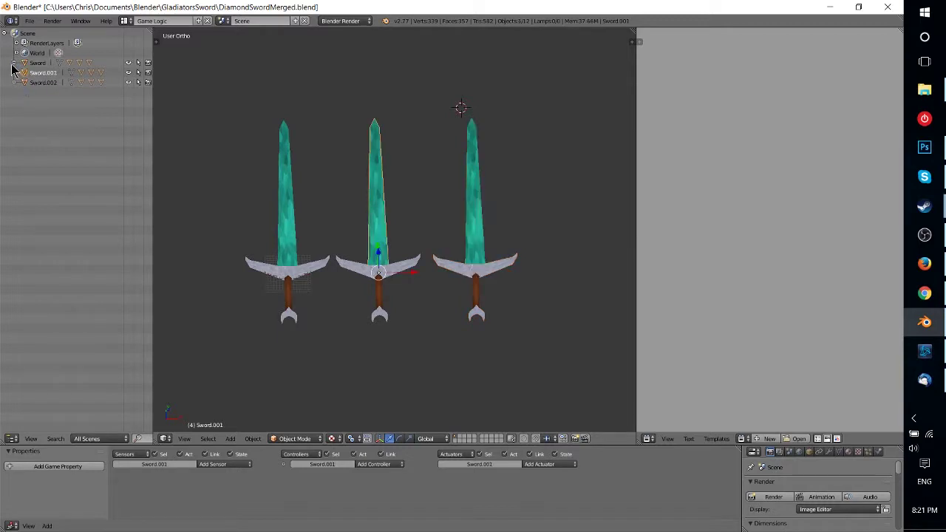
pyautogui.click(14, 72)
pyautogui.click(14, 73)
pyautogui.click(15, 73)
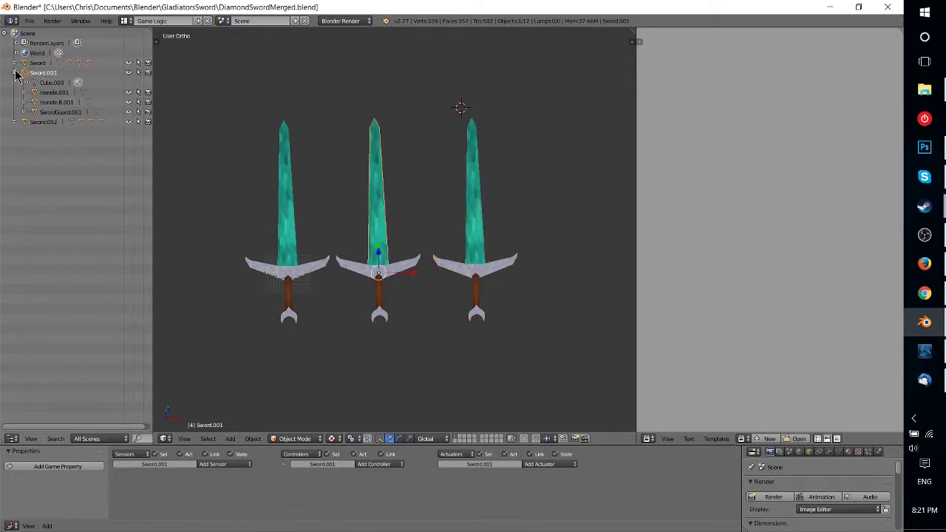
pyautogui.click(17, 74)
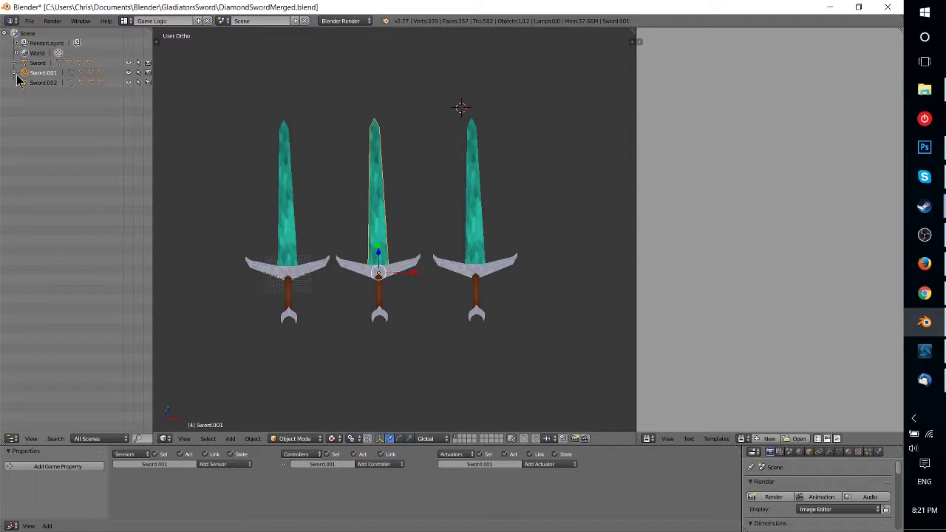
pyautogui.moveTo(411, 237); pyautogui.dragTo(425, 237, button='middle')
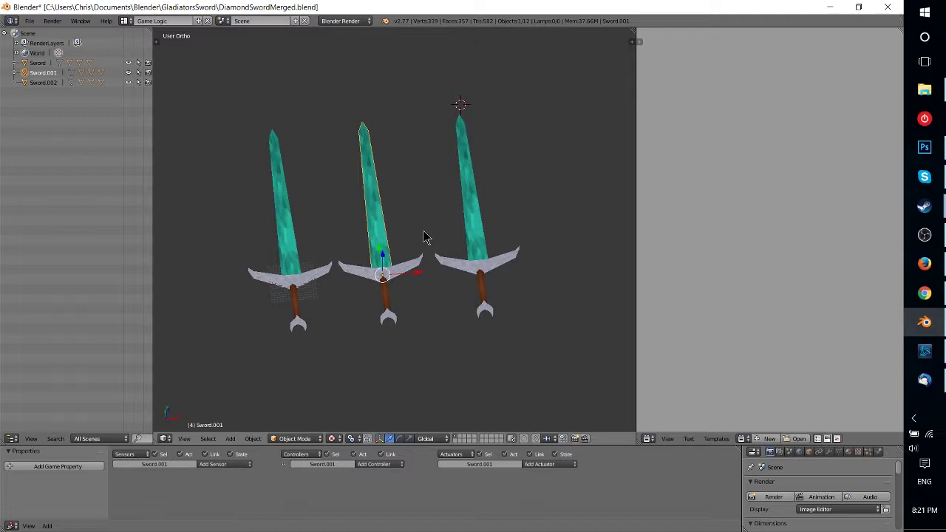
pyautogui.scroll(2, 421, 258)
pyautogui.moveTo(422, 259); pyautogui.dragTo(399, 201, button='middle')
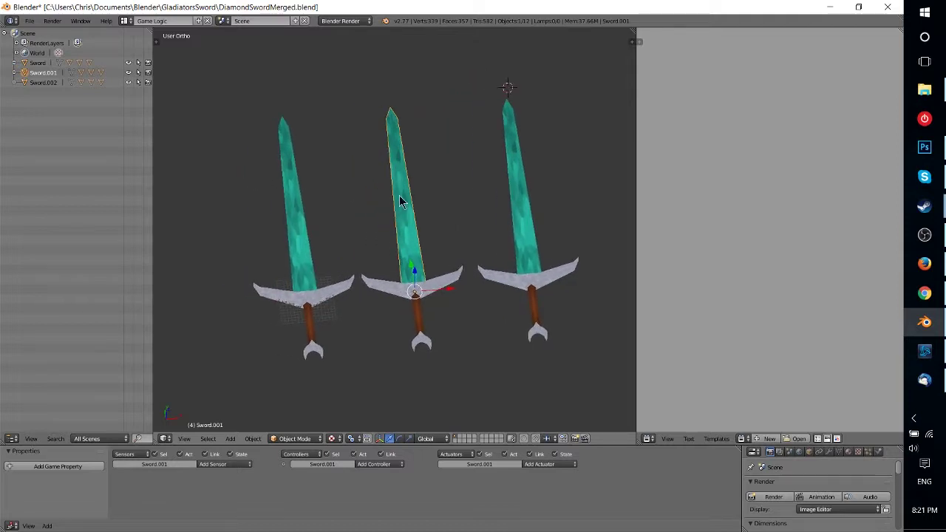
# Select Sword.001 and Sword.002, then add the original Sword last as the active object
pyautogui.click(30, 63)
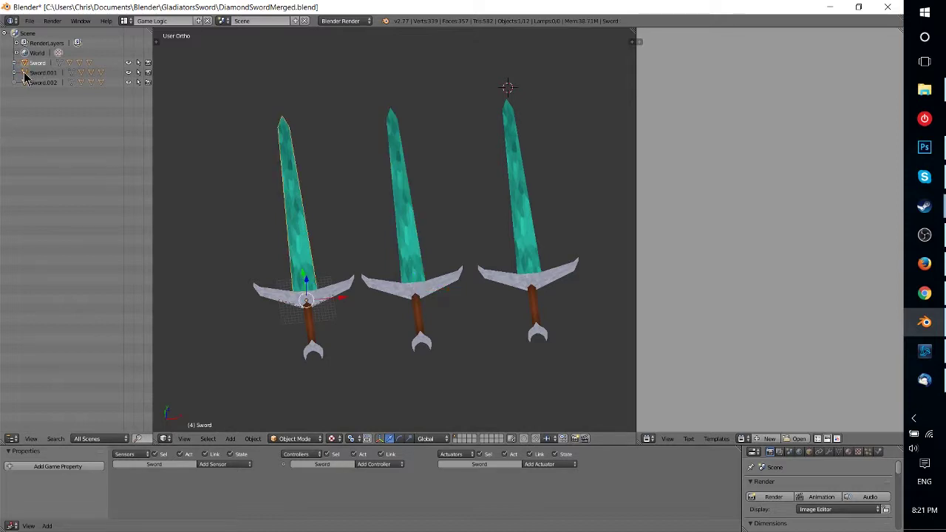
pyautogui.click(30, 73)
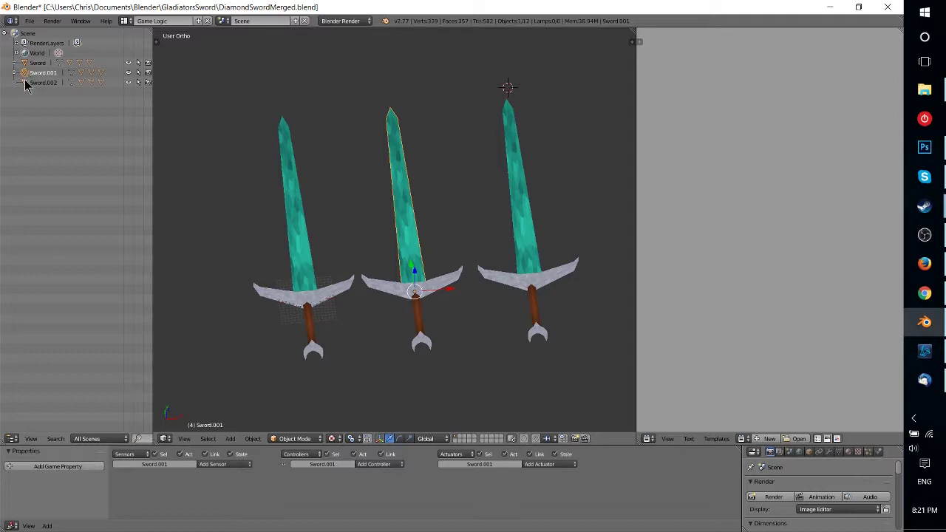
pyautogui.keyDown('ctrl'); pyautogui.click(26, 84); pyautogui.keyUp('ctrl')
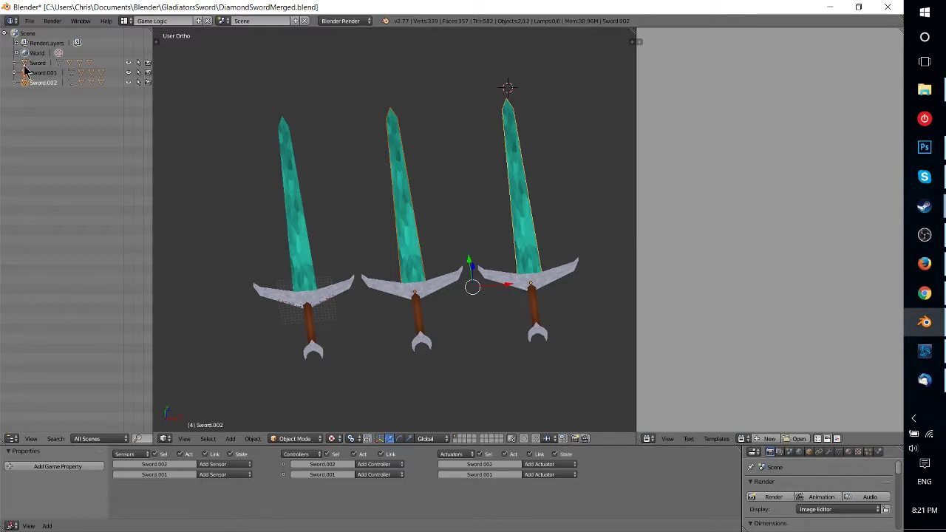
pyautogui.keyDown('ctrl'); pyautogui.click(25, 64); pyautogui.keyUp('ctrl')
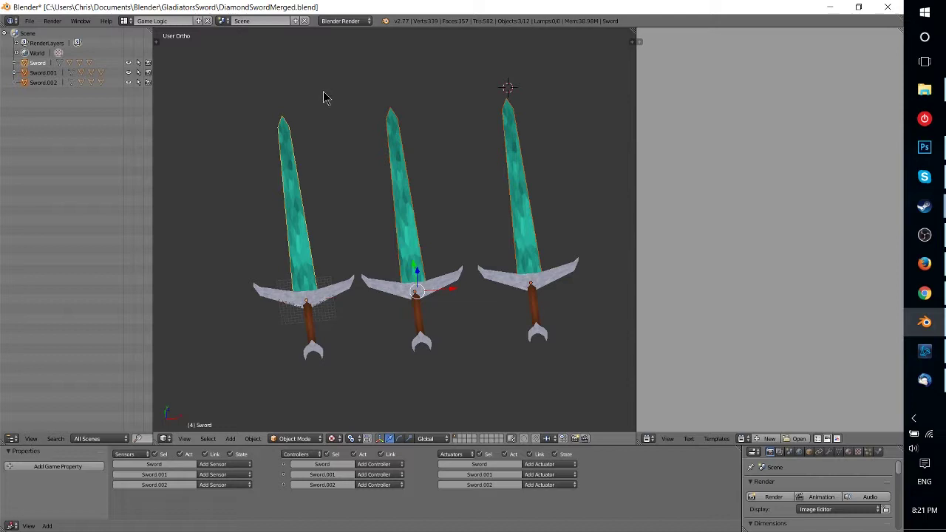
# Parent Sword.001 and Sword.002 to the active Sword via Ctrl+P > Object, then expand Sword to confirm
pyautogui.hotkey('alt', 'p')
pyautogui.hotkey('ctrl', 'p')
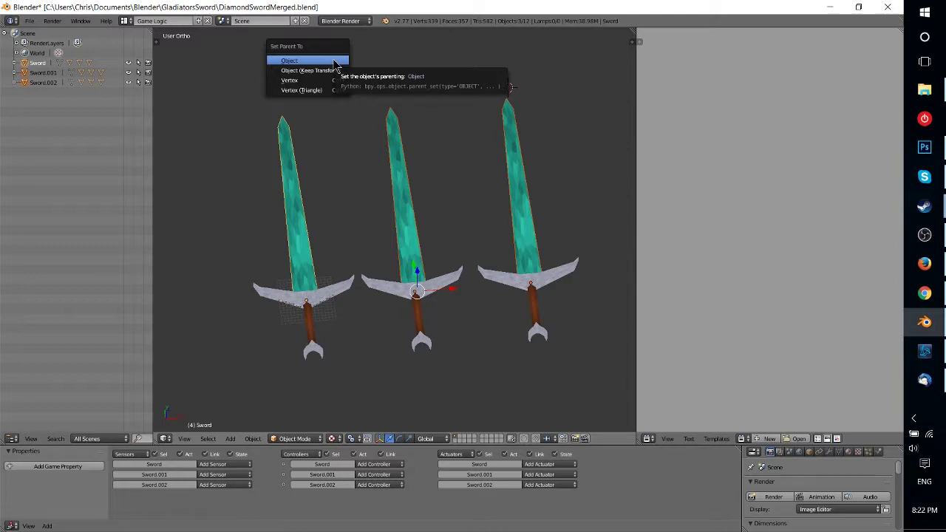
pyautogui.click(334, 62)
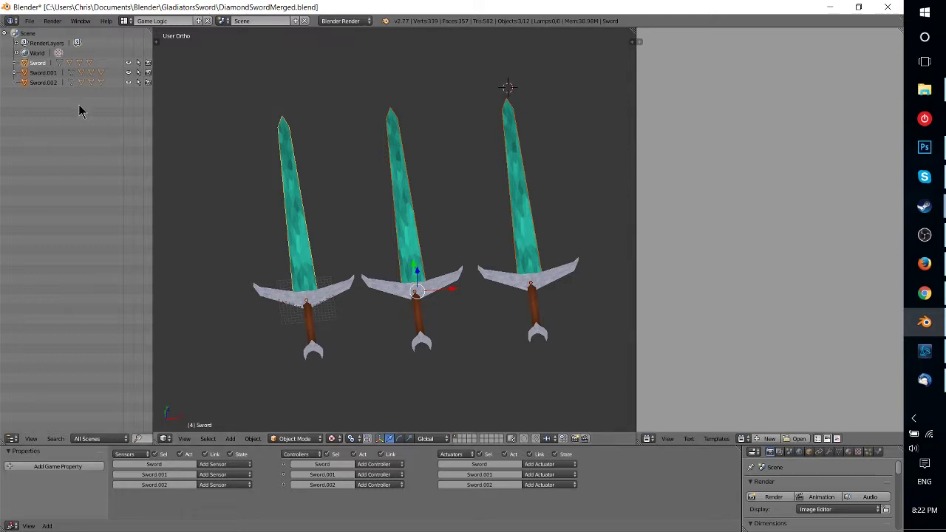
pyautogui.click(28, 73)
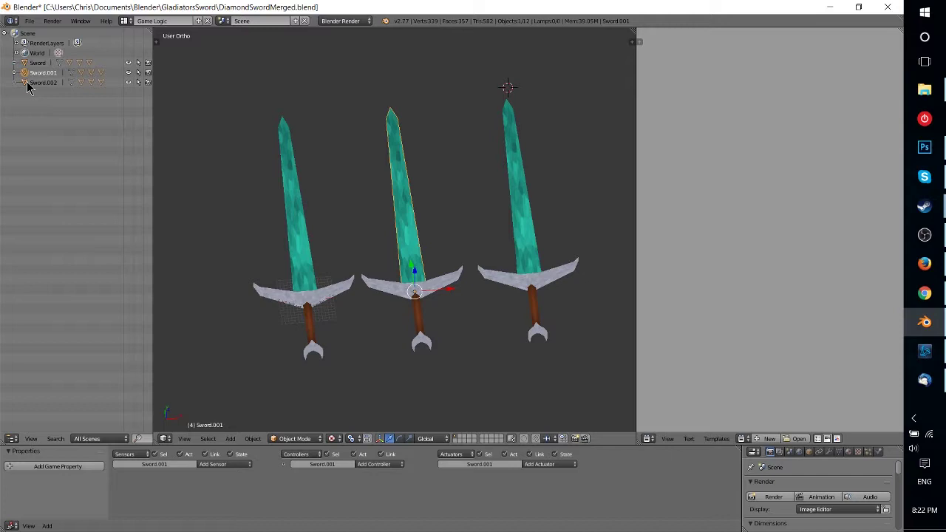
pyautogui.keyDown('ctrl'); pyautogui.click(28, 83); pyautogui.keyUp('ctrl')
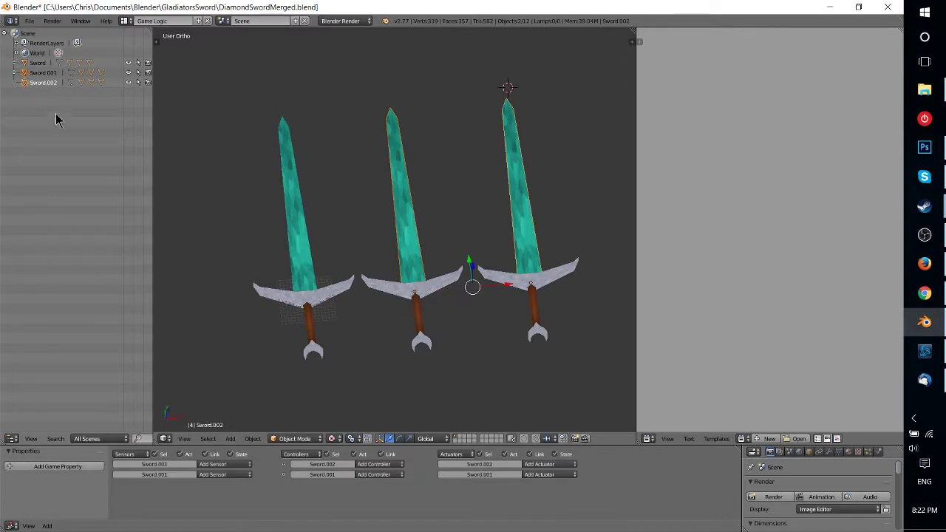
pyautogui.keyDown('ctrl'); pyautogui.click(25, 64); pyautogui.keyUp('ctrl')
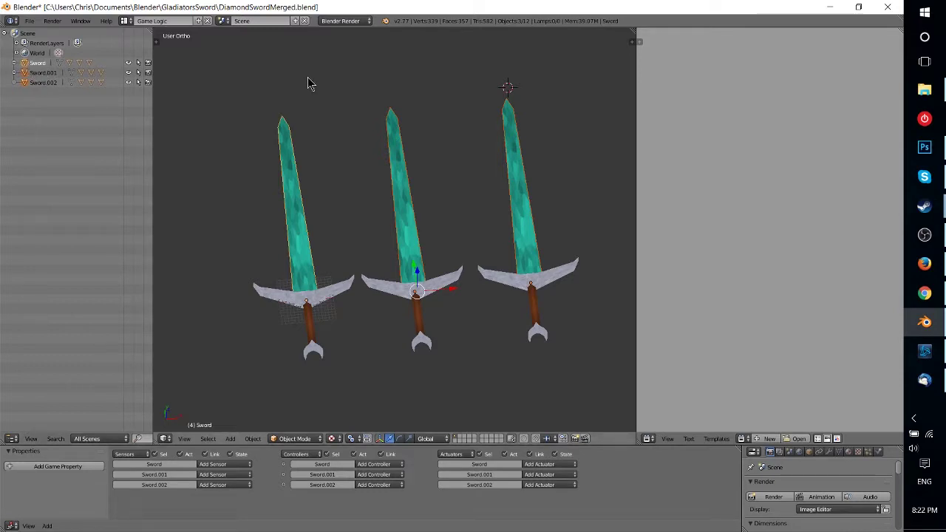
pyautogui.hotkey('ctrl', 'p')
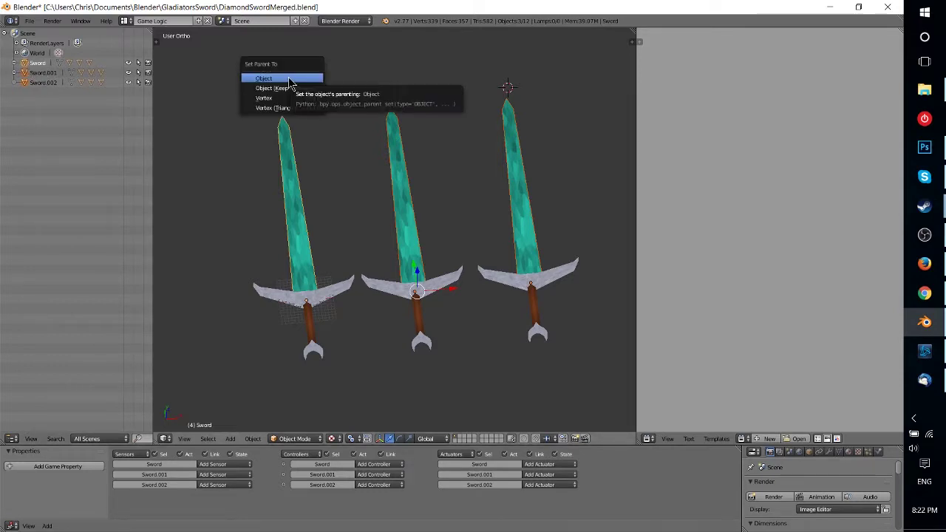
pyautogui.click(289, 79)
pyautogui.click(15, 64)
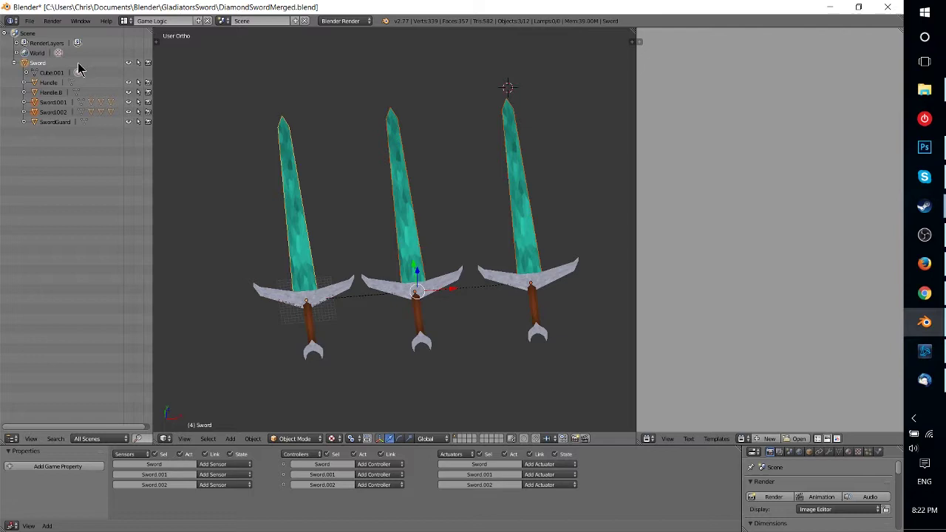
# Move Sword and its parented duplicates left along X, then cancel a trial scale
pyautogui.click(38, 63)
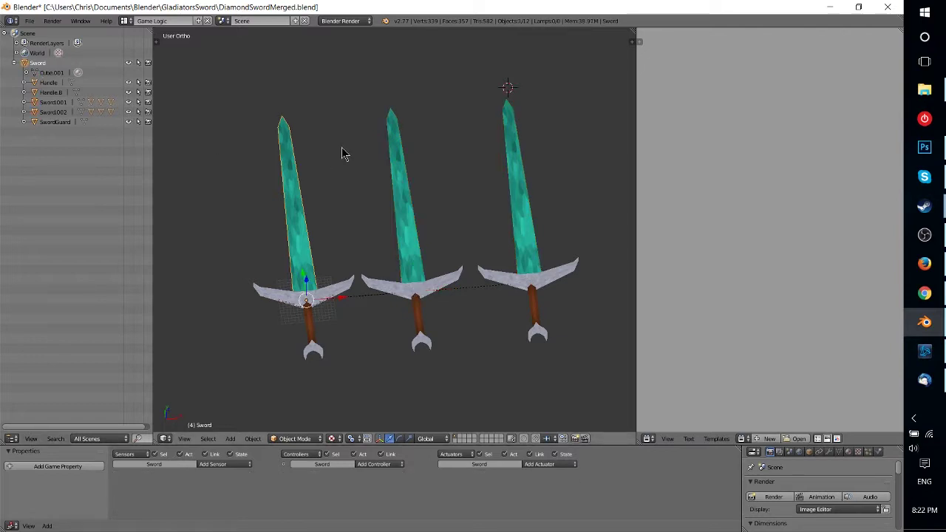
pyautogui.keyDown('shift'); pyautogui.moveTo(365, 190); pyautogui.dragTo(397, 190, button='middle'); pyautogui.keyUp('shift')
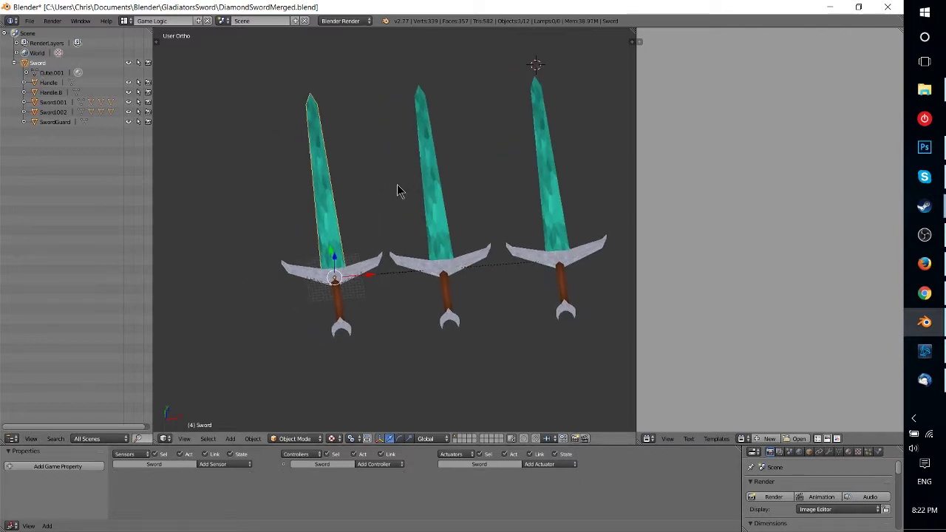
pyautogui.click(24, 64)
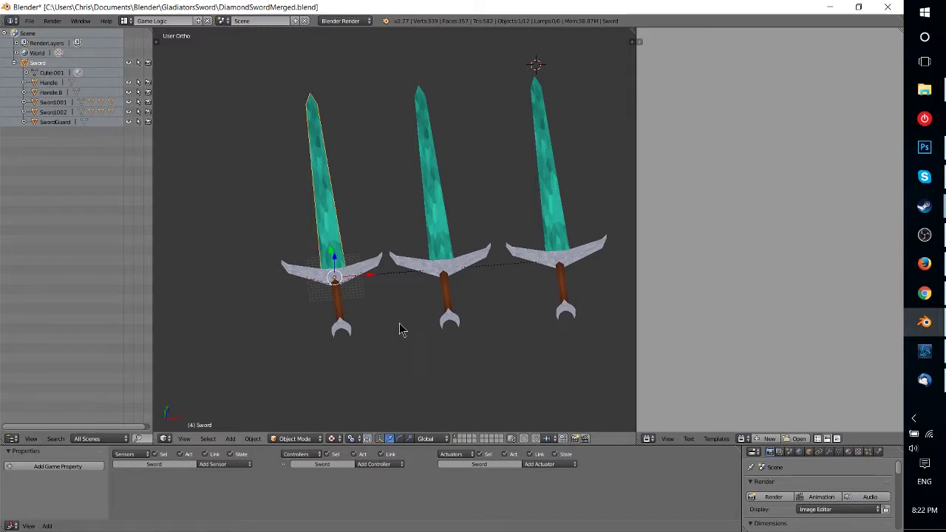
pyautogui.moveTo(372, 282); pyautogui.dragTo(289, 259)
pyautogui.press('s')
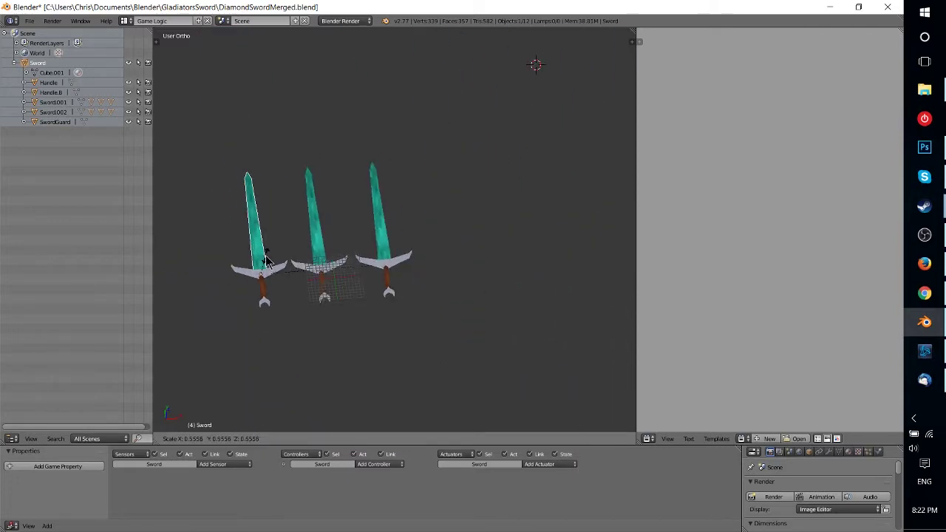
pyautogui.rightClick(323, 252)
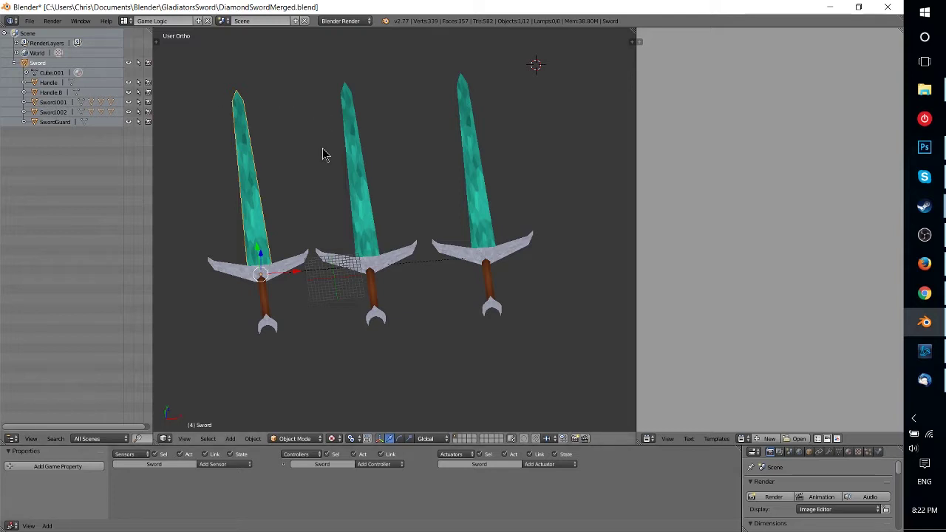
# Start moving the Sword group to the right with G
pyautogui.press('g')
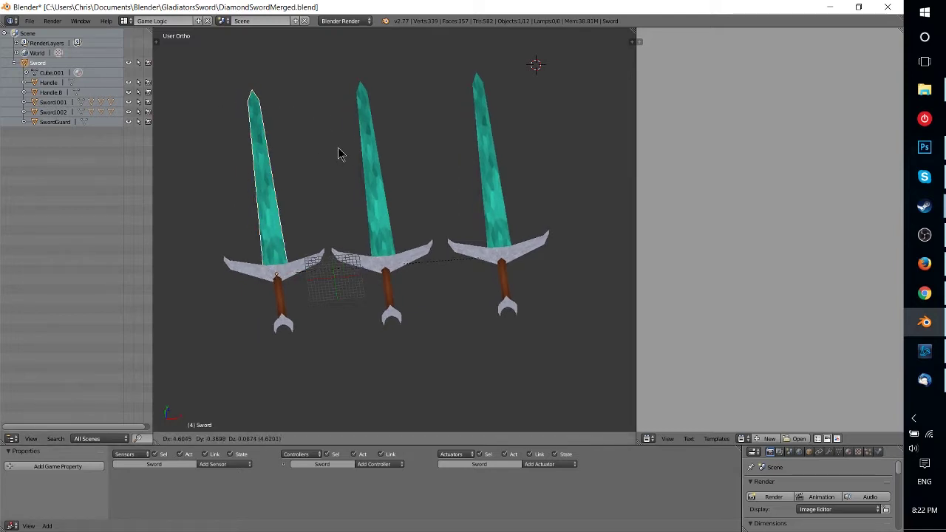